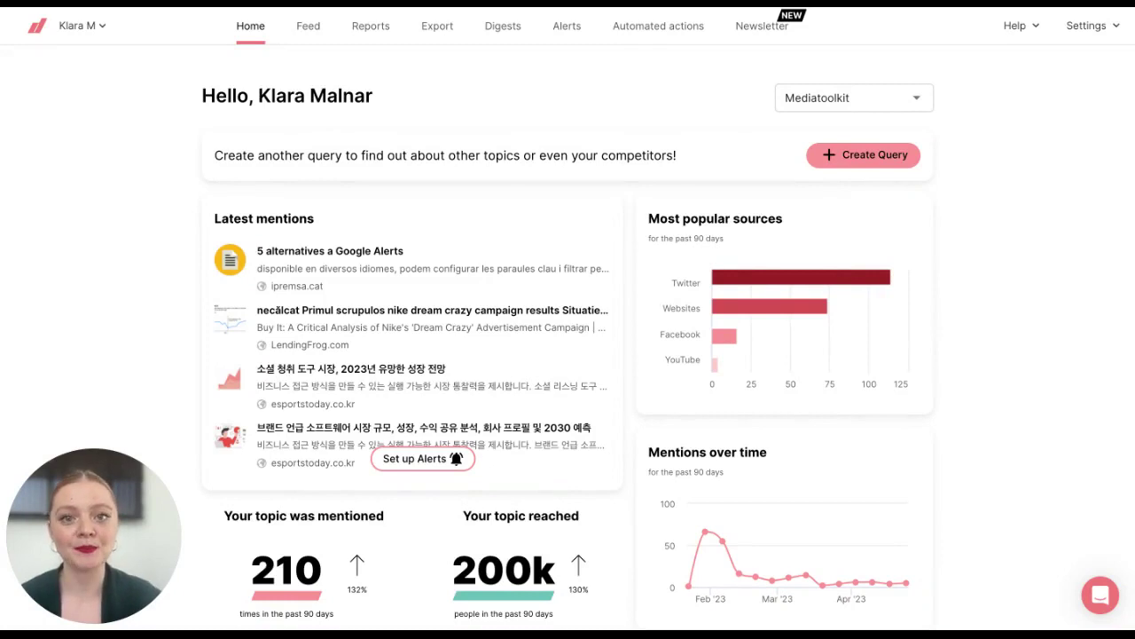
# Start a new alert and choose #mycentralpark from the Random group as its topic.
pyautogui.click(568, 30)
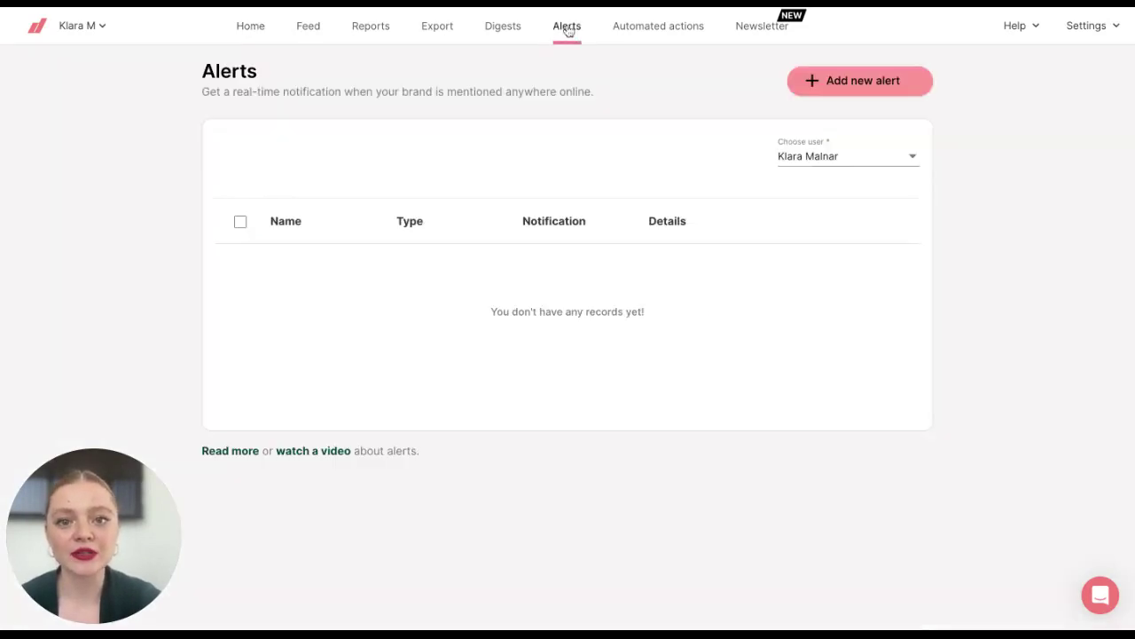
pyautogui.click(854, 81)
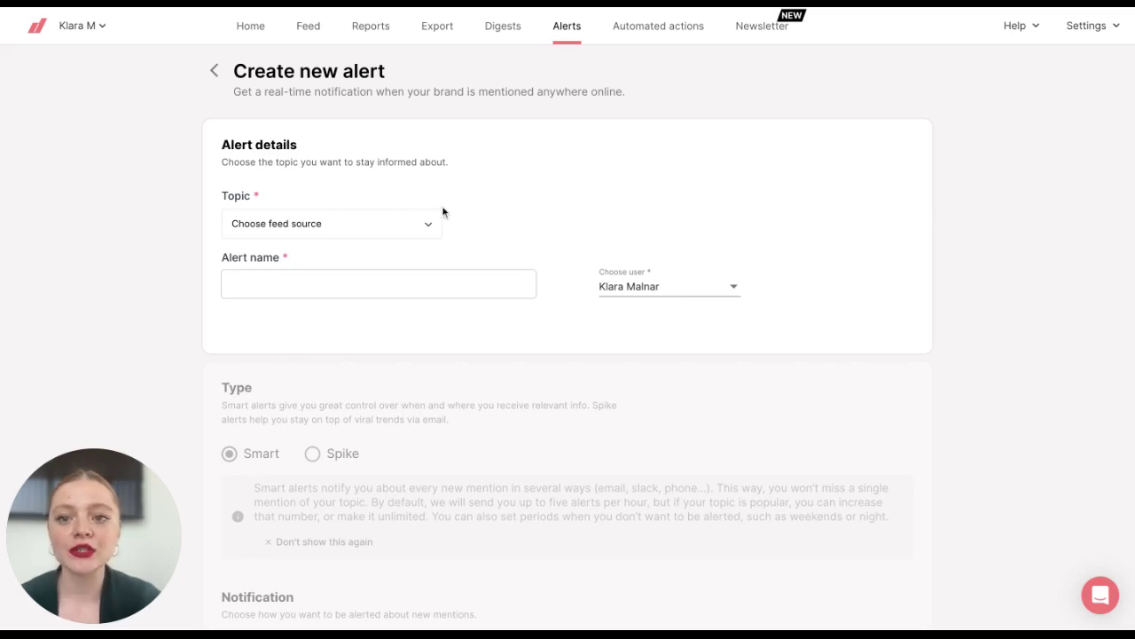
pyautogui.click(385, 222)
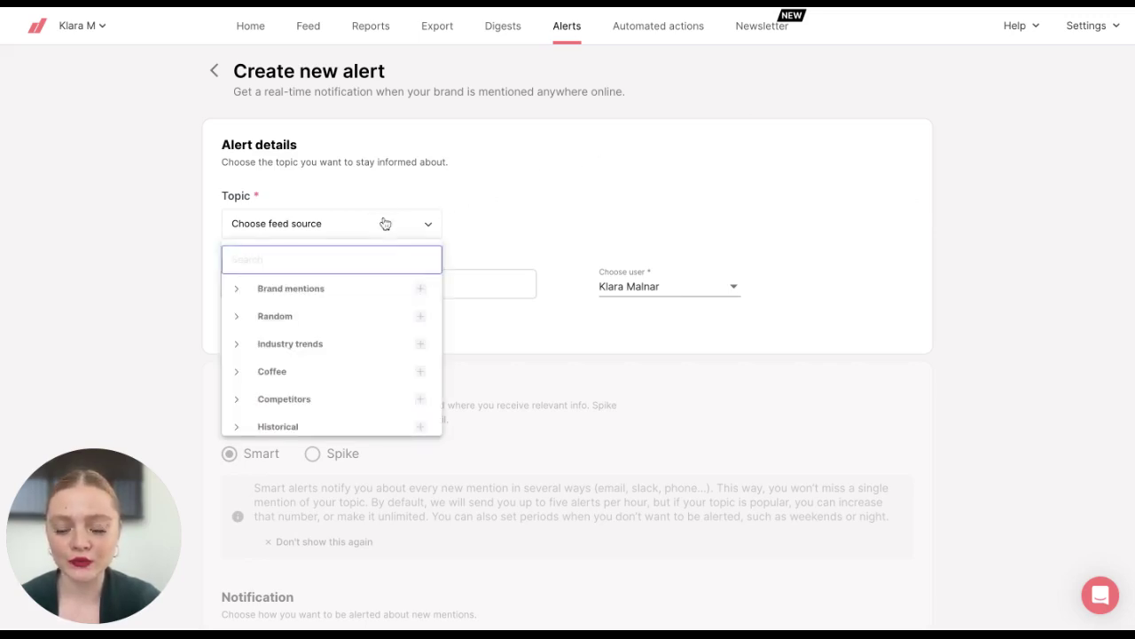
pyautogui.click(236, 319)
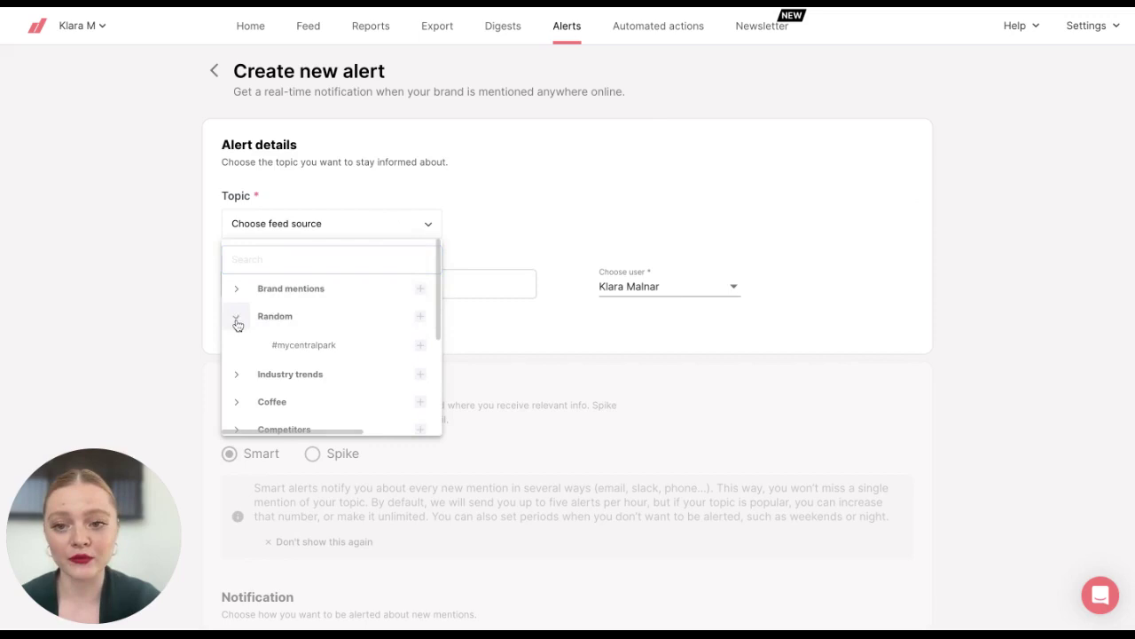
pyautogui.click(419, 346)
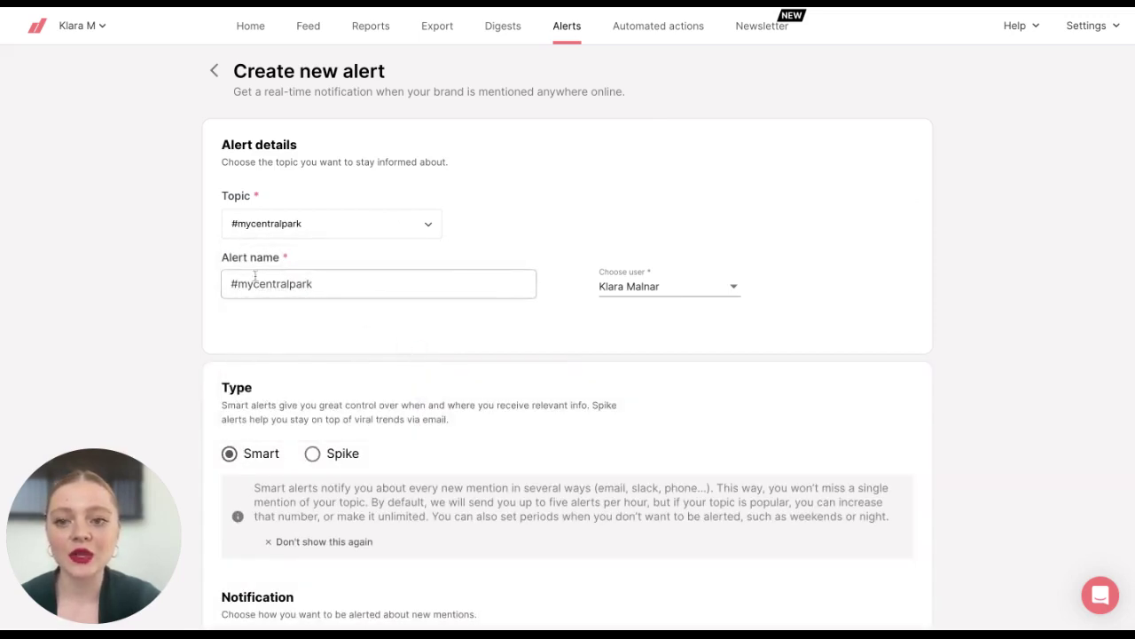
# Extend the alert name to "#mycentralpark ducks".
pyautogui.click(337, 285)
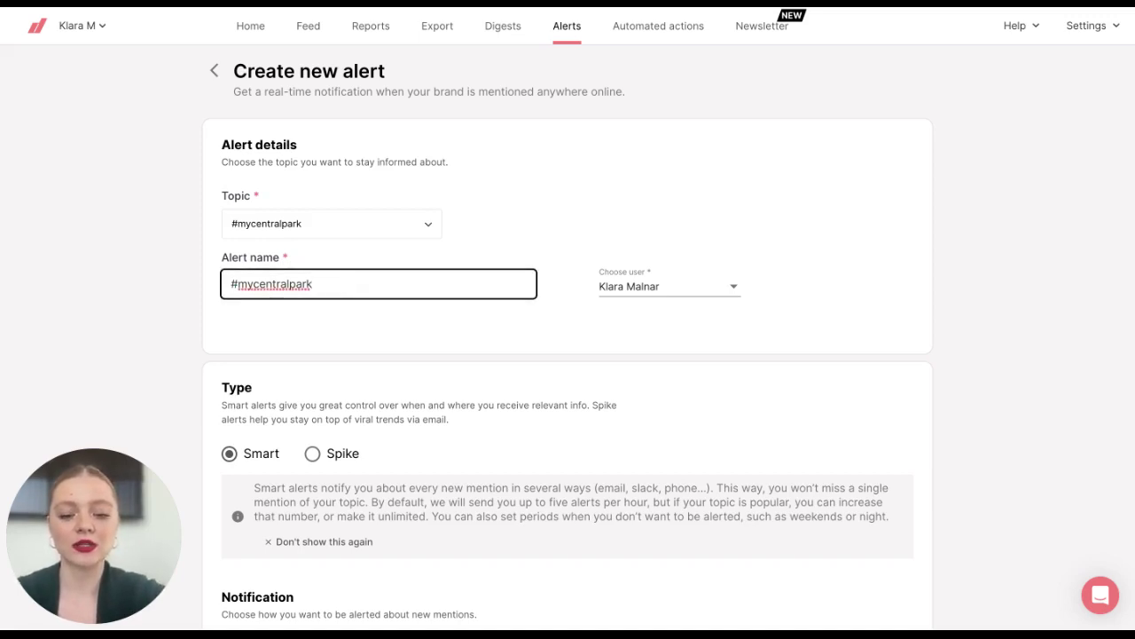
pyautogui.write('ducks')
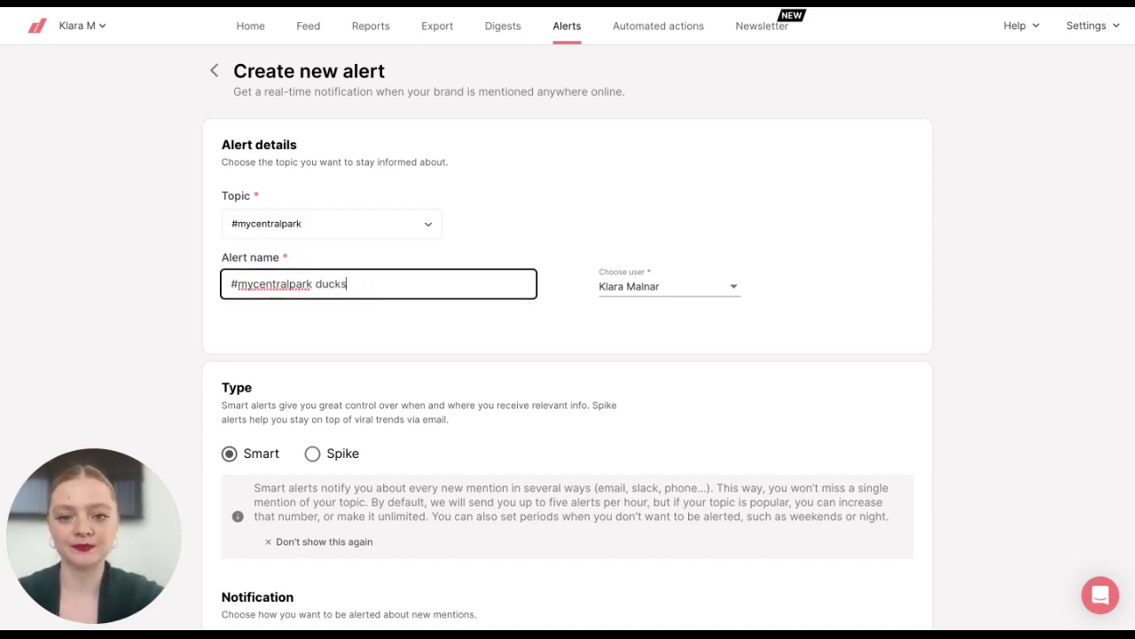
pyautogui.click(441, 328)
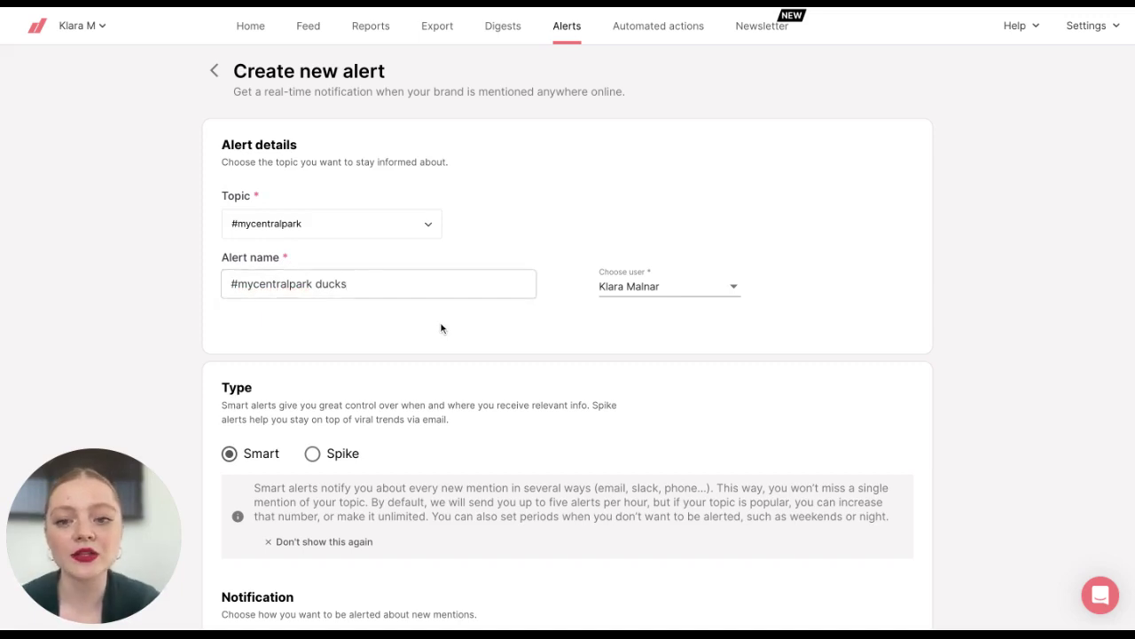
# Set the smart alert's limit per hour to 10.
pyautogui.scroll(-2, 441, 328)
pyautogui.scroll(-3, 441, 328)
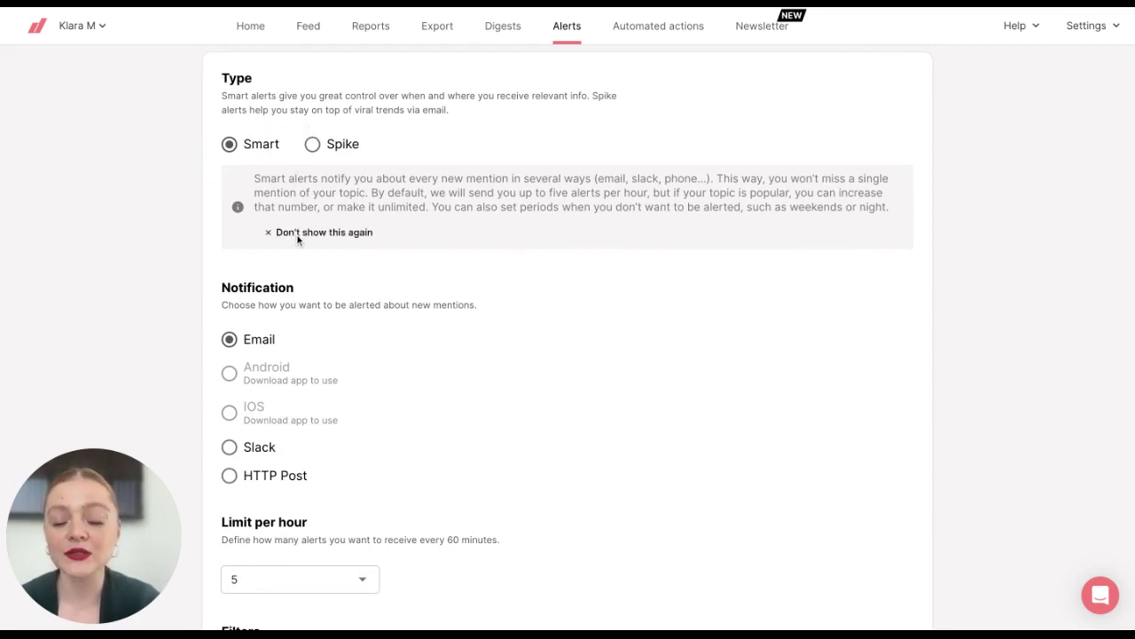
pyautogui.scroll(-3, 297, 235)
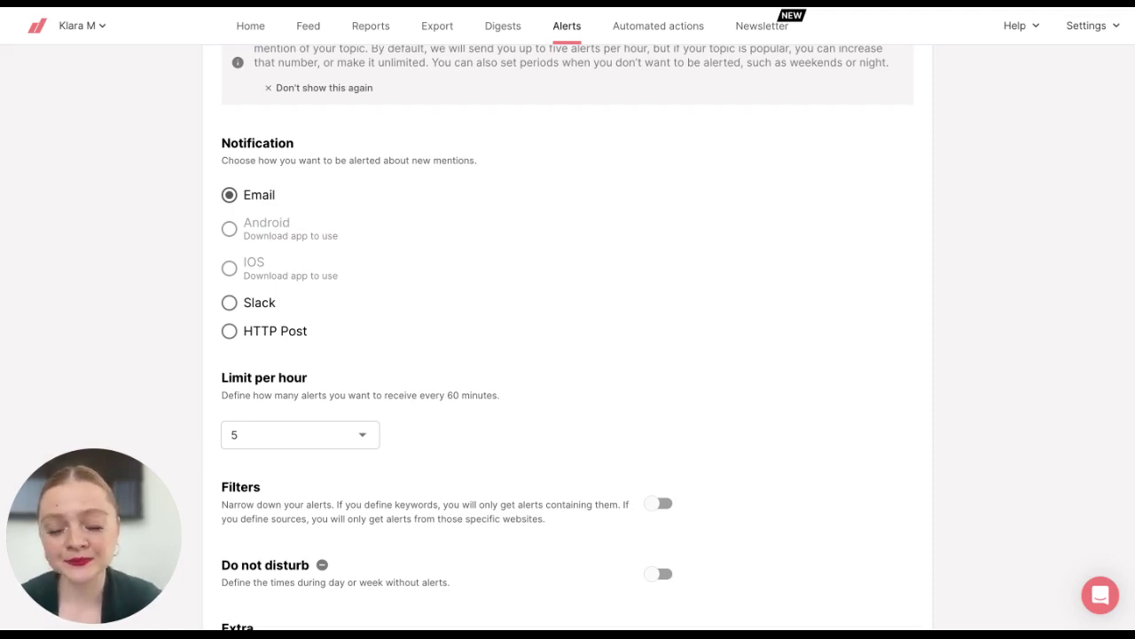
pyautogui.scroll(-1, 568, 338)
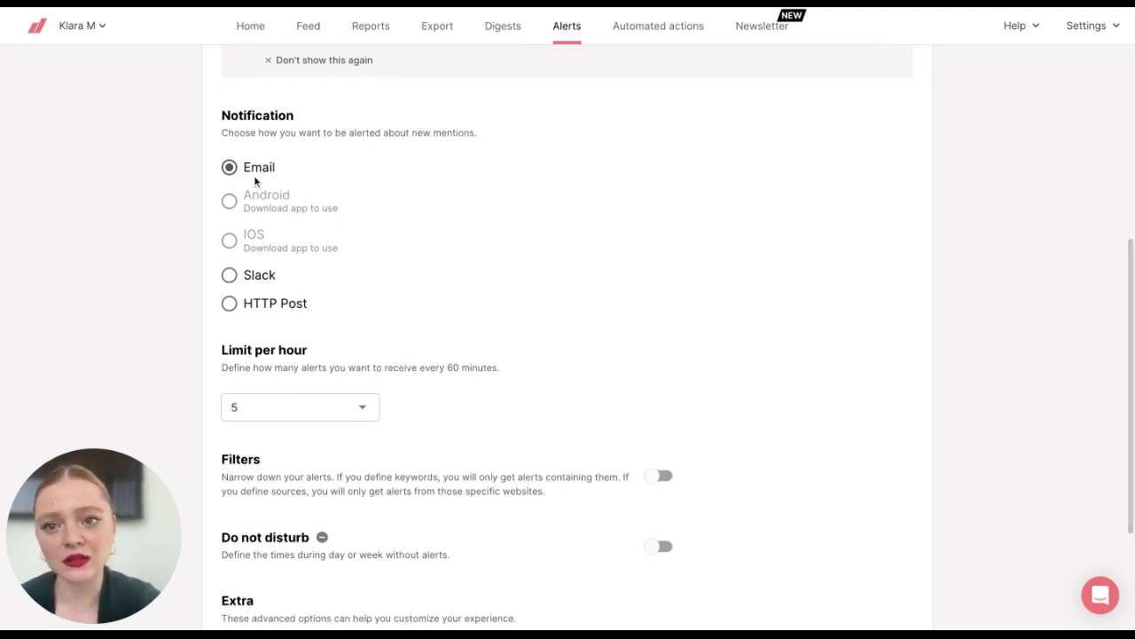
pyautogui.scroll(-2, 362, 316)
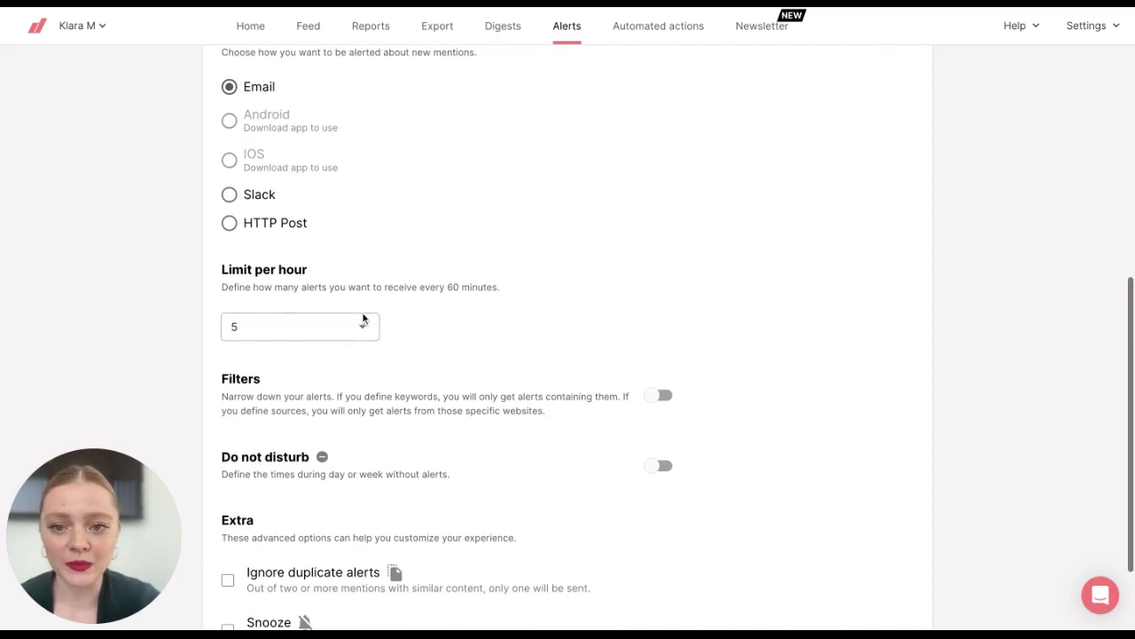
pyautogui.scroll(-2, 362, 318)
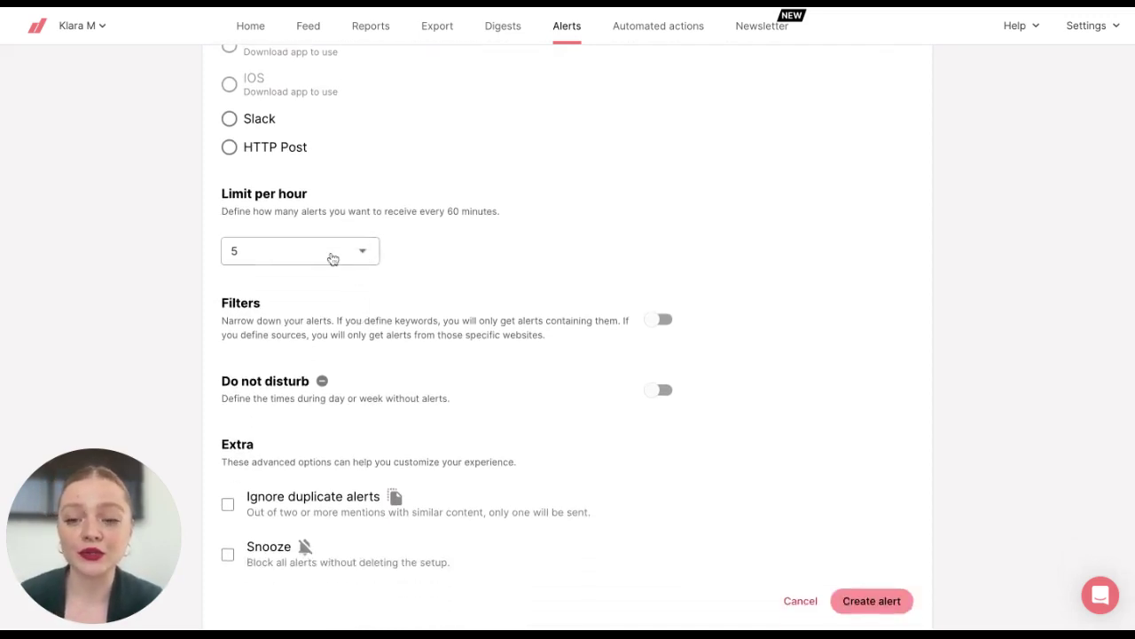
pyautogui.click(328, 249)
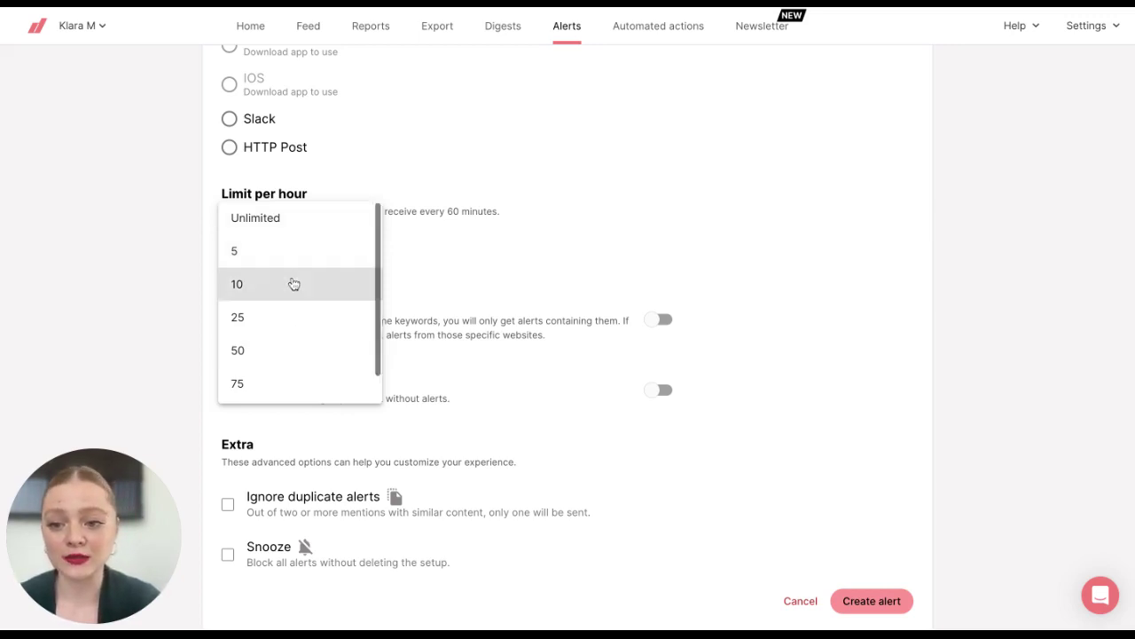
pyautogui.click(293, 284)
# Enable filters for the alert with the keyword "duck" and the source type All.
pyautogui.scroll(-1, 387, 291)
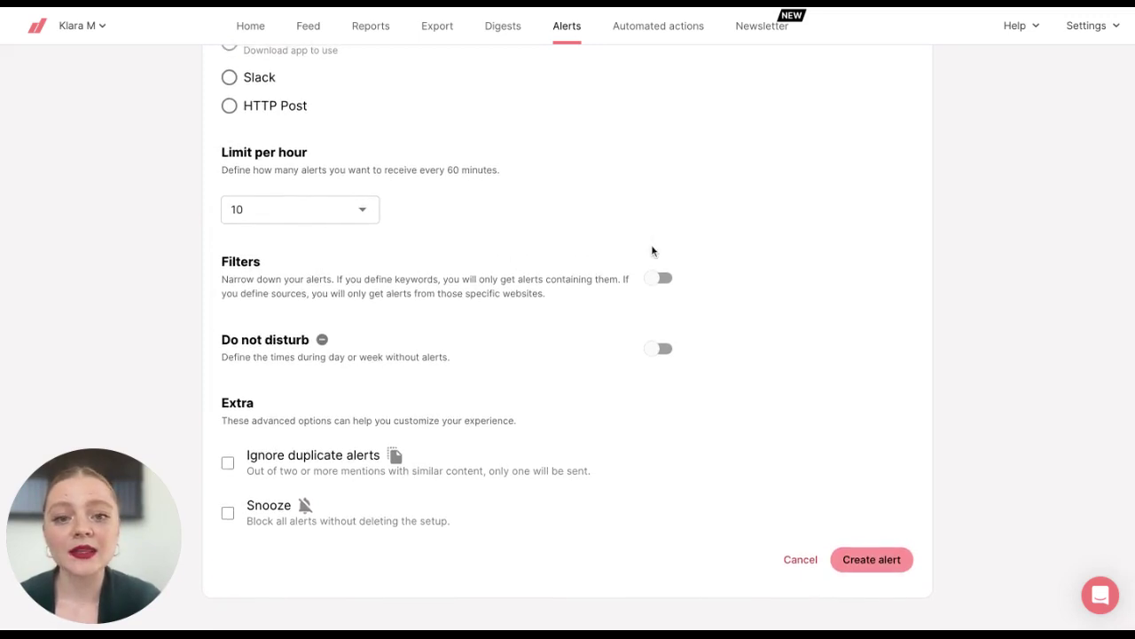
pyautogui.click(656, 280)
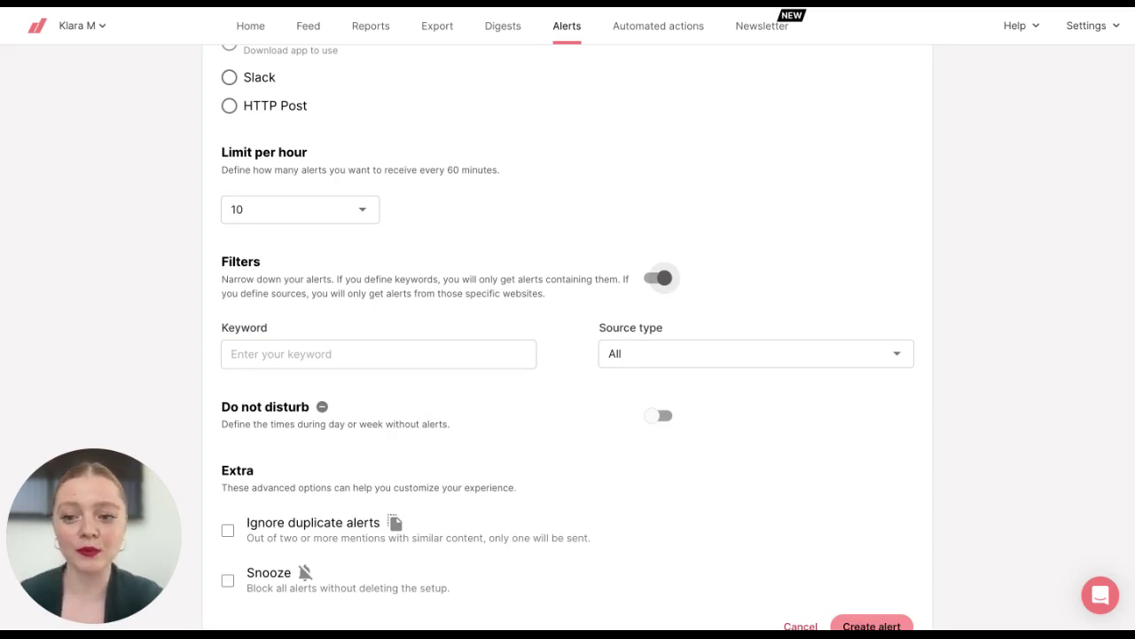
pyautogui.click(276, 347)
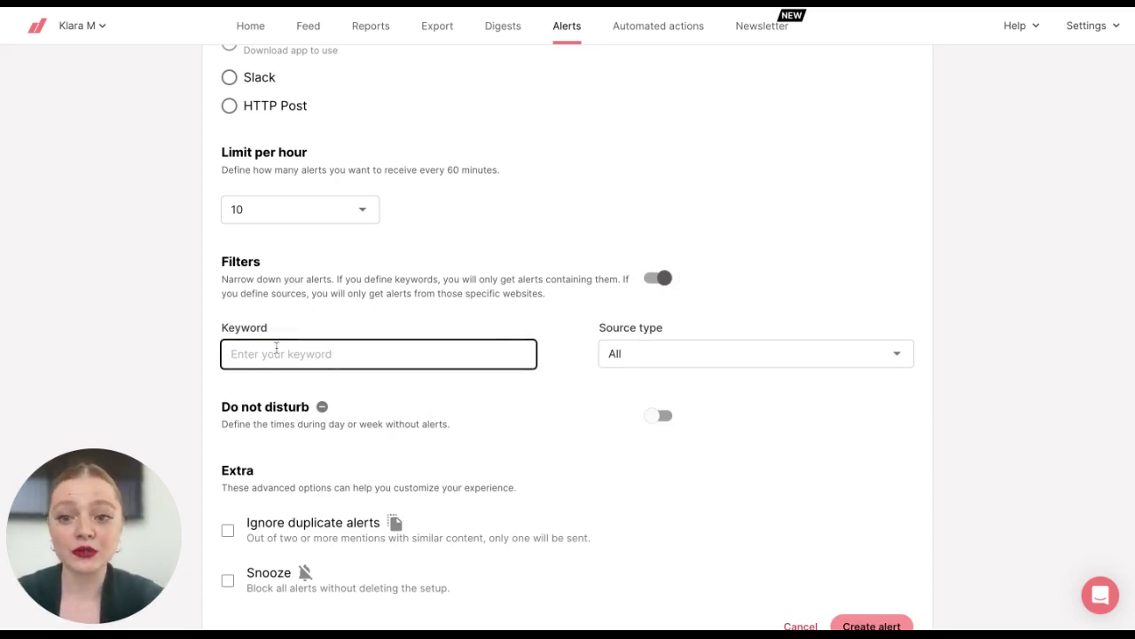
pyautogui.write('duck')
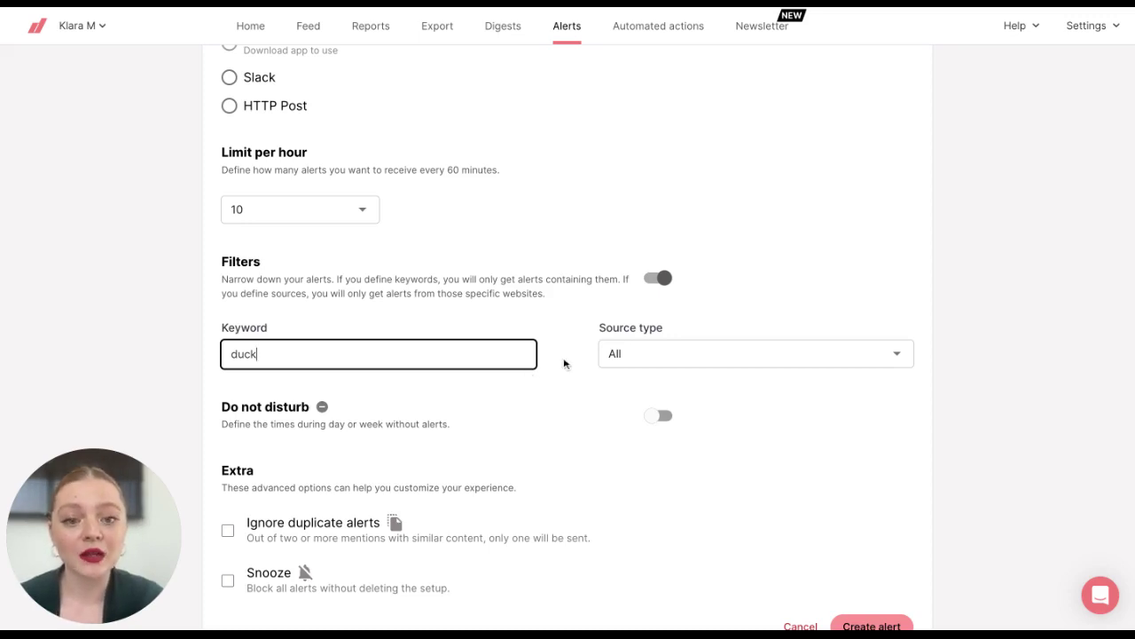
pyautogui.click(801, 364)
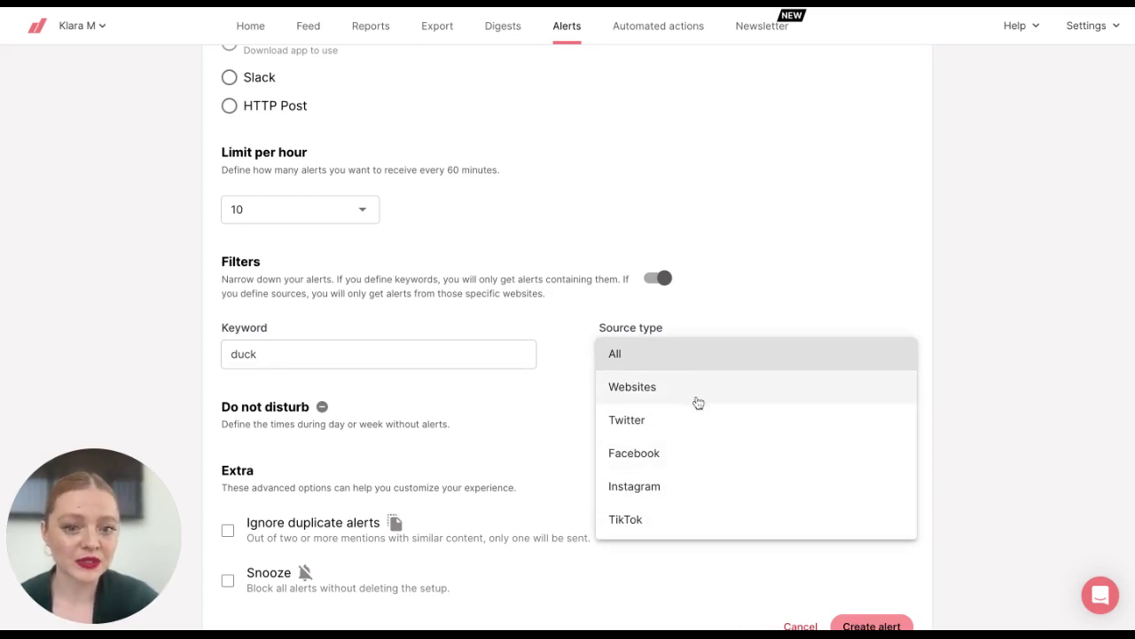
pyautogui.click(671, 355)
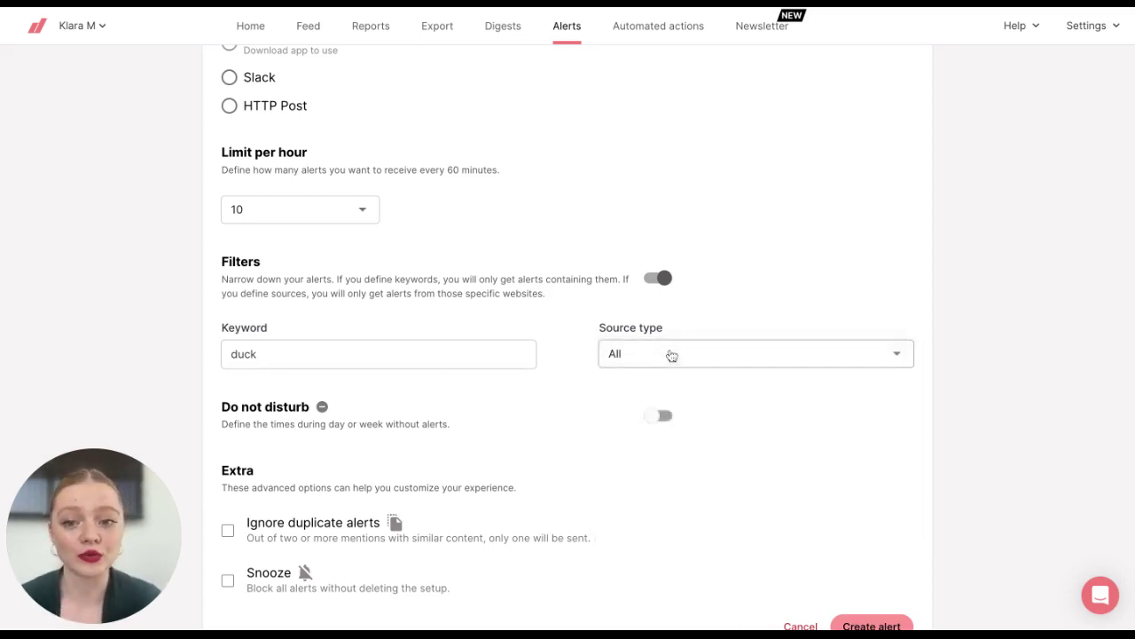
# Enable Do not disturb with the Custom schedule on Sat and Sun from 9:15 AM to 5:15 PM, and create the alert.
pyautogui.scroll(-2, 470, 418)
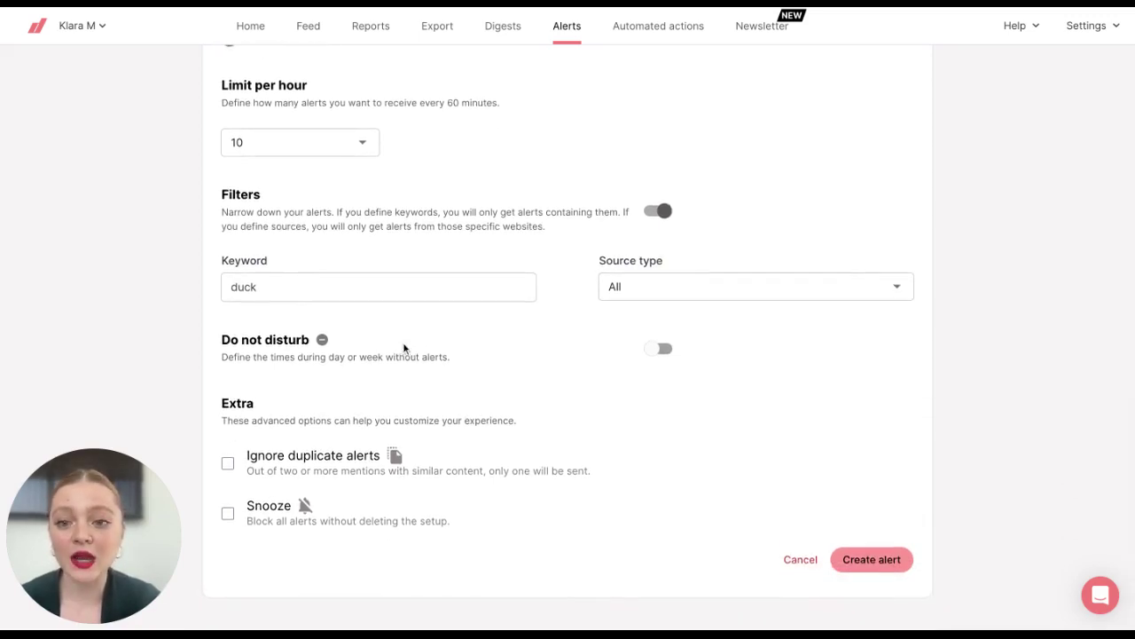
pyautogui.click(655, 357)
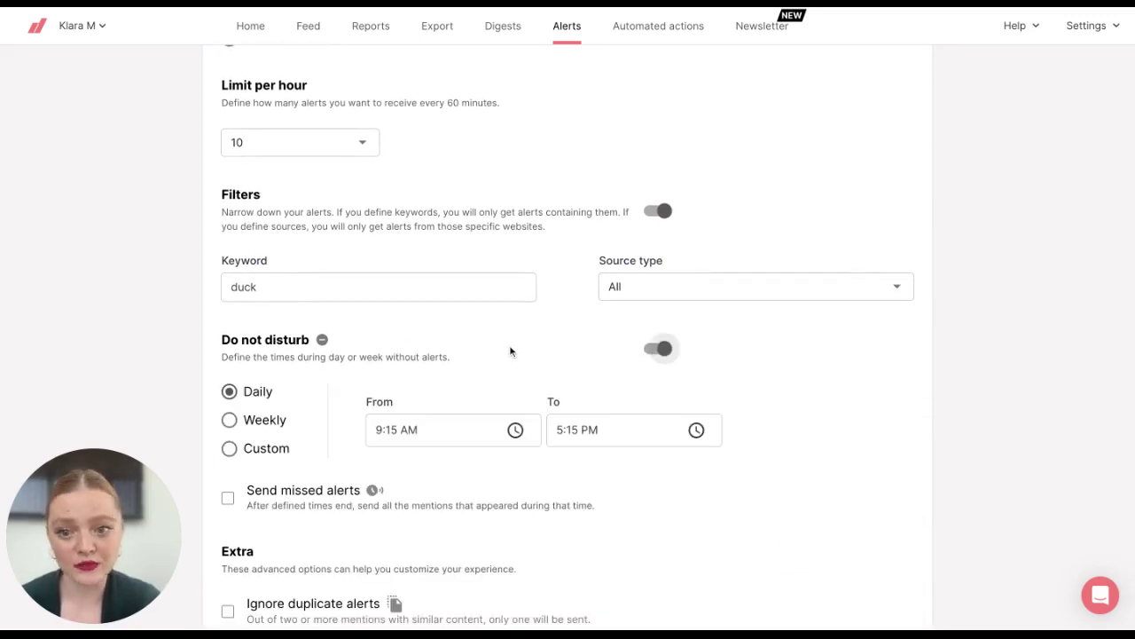
pyautogui.scroll(-2, 515, 352)
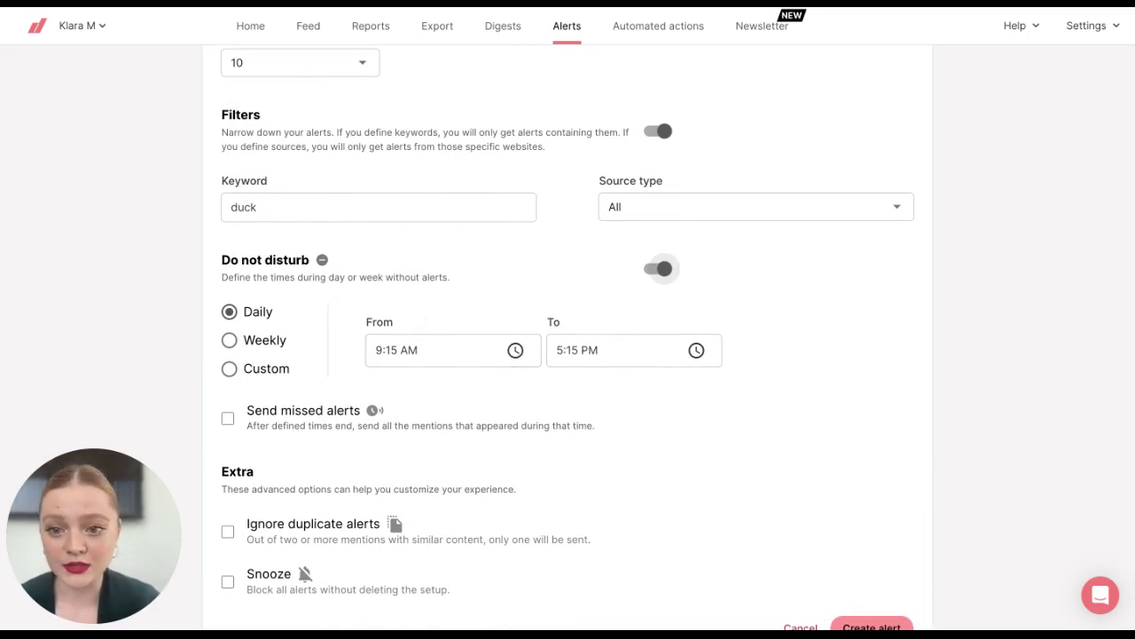
pyautogui.click(271, 370)
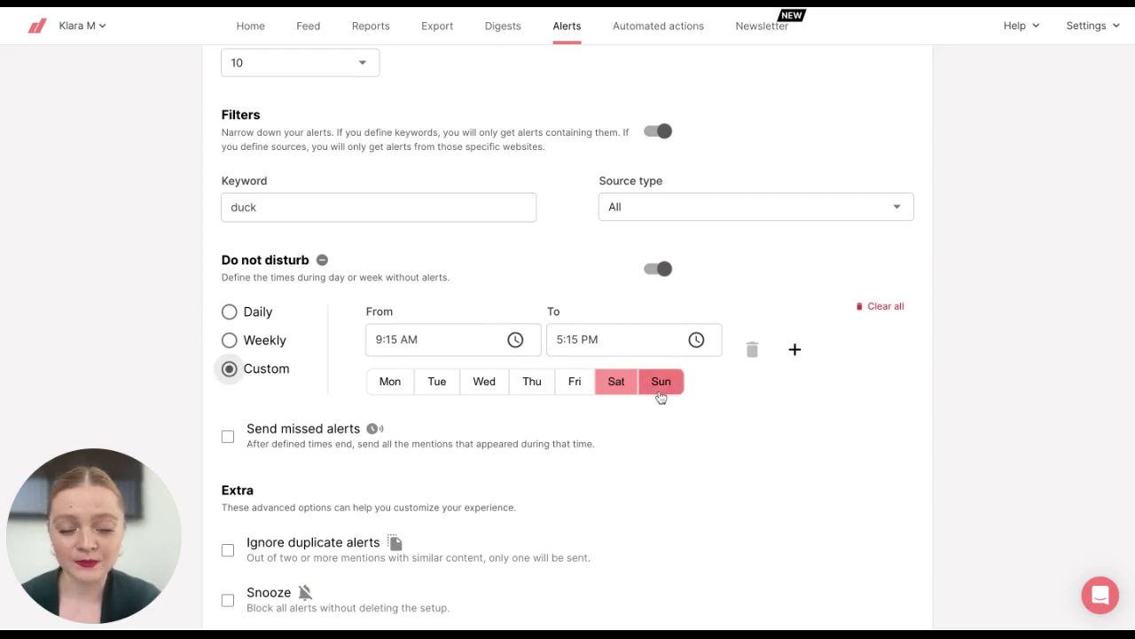
pyautogui.scroll(-1, 667, 382)
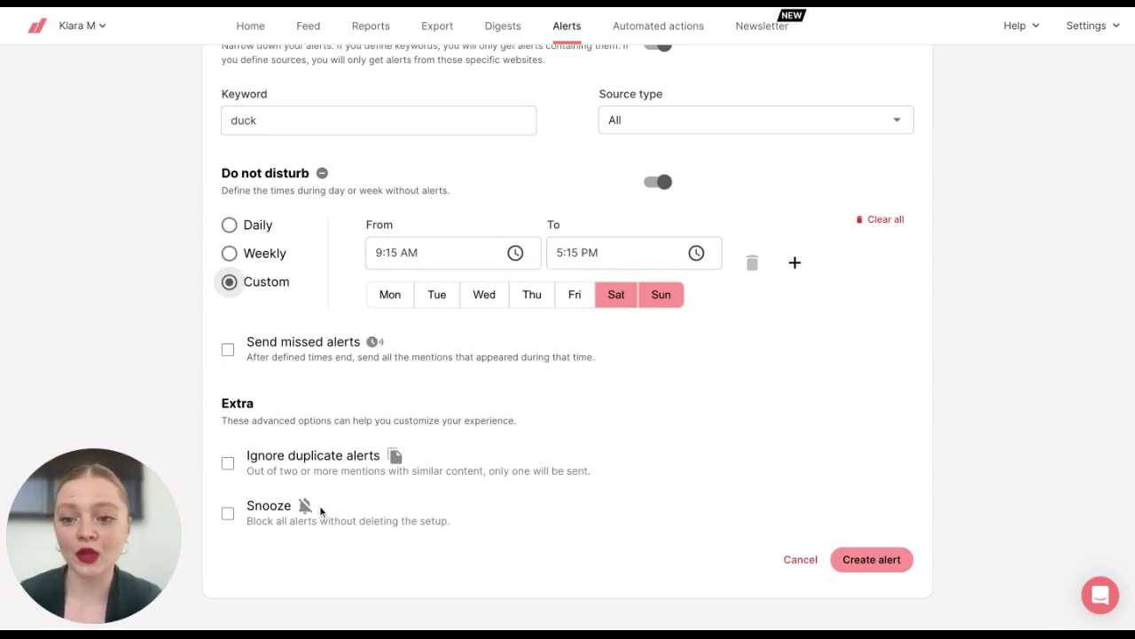
pyautogui.click(872, 559)
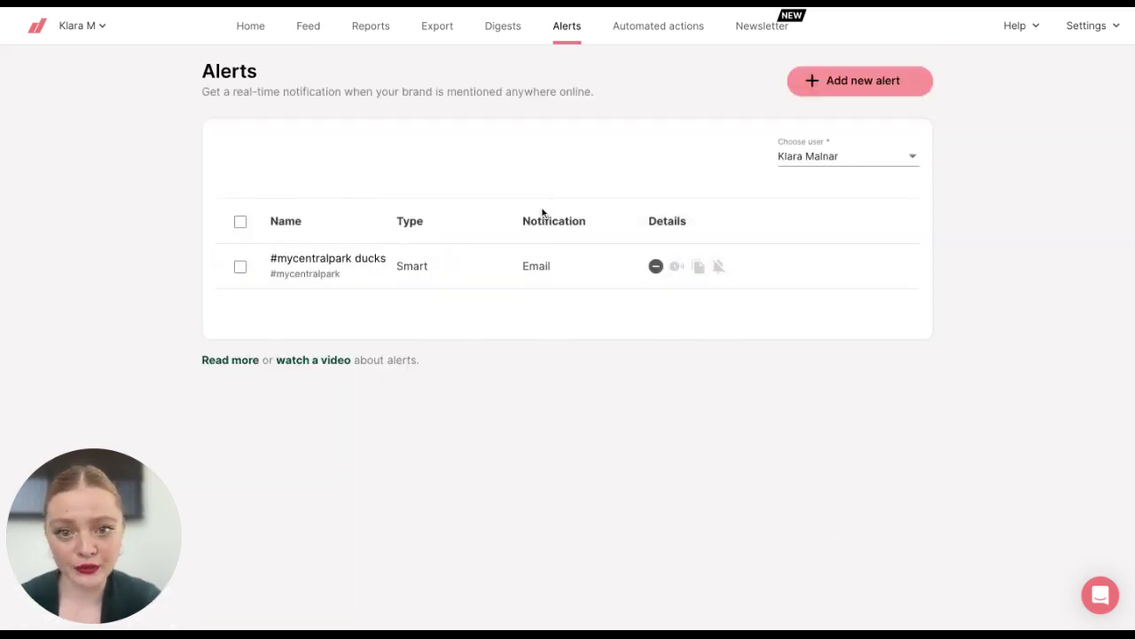
# Start a second alert with #mycentralpark from the Random group as its topic.
pyautogui.moveTo(676, 272)
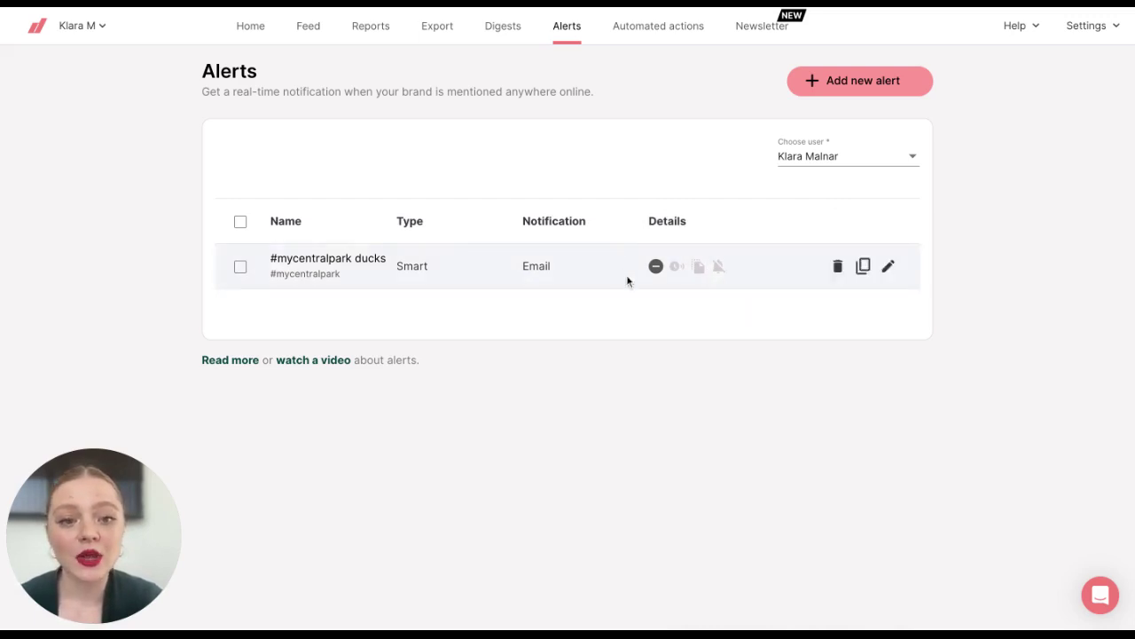
pyautogui.click(838, 76)
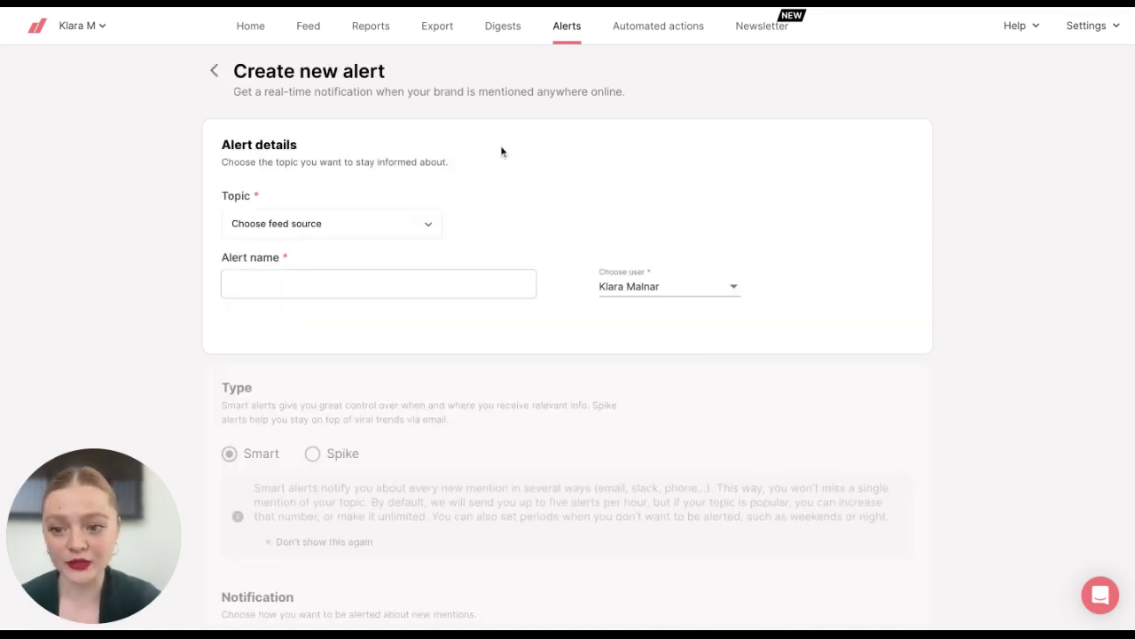
pyautogui.click(373, 224)
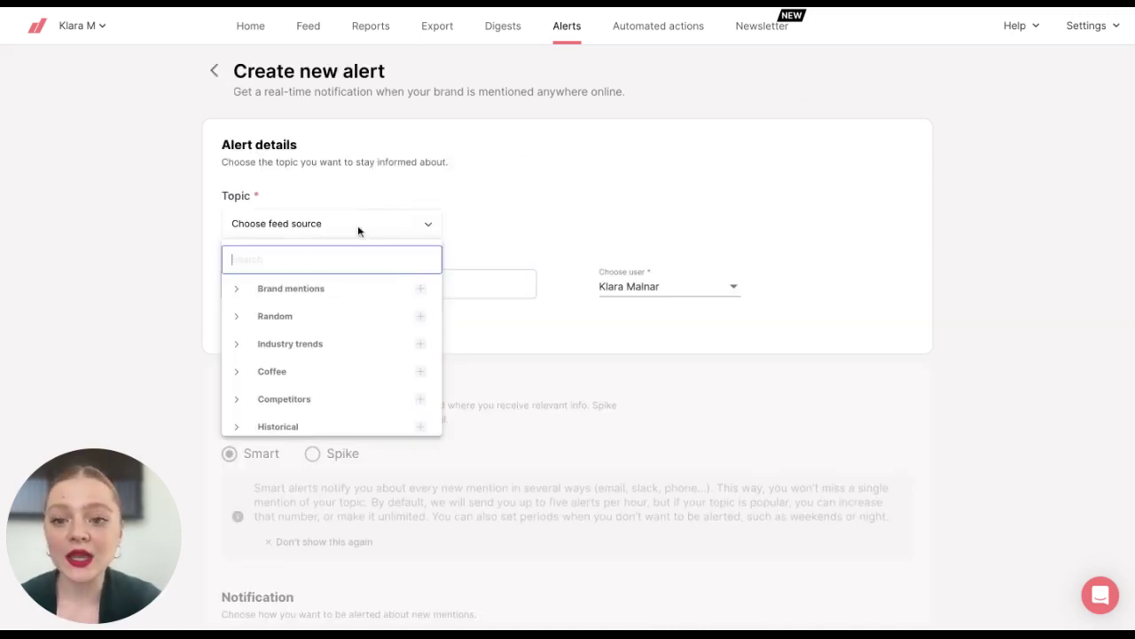
pyautogui.click(235, 319)
pyautogui.click(416, 351)
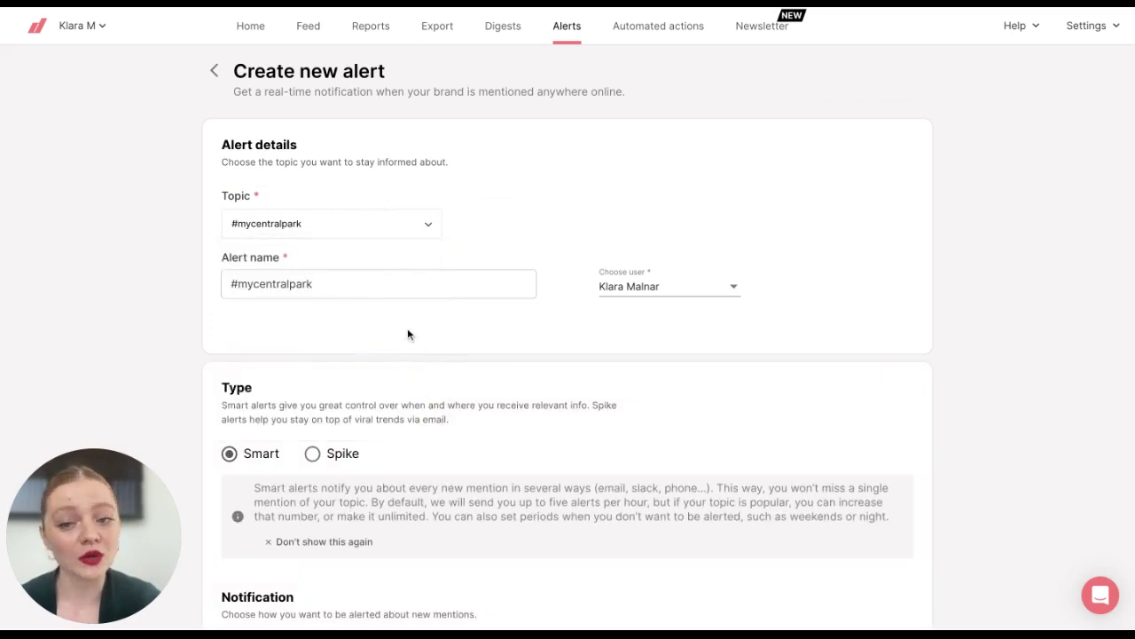
# Extend the second alert's name to "#mycentralpark spike alert".
pyautogui.click(356, 286)
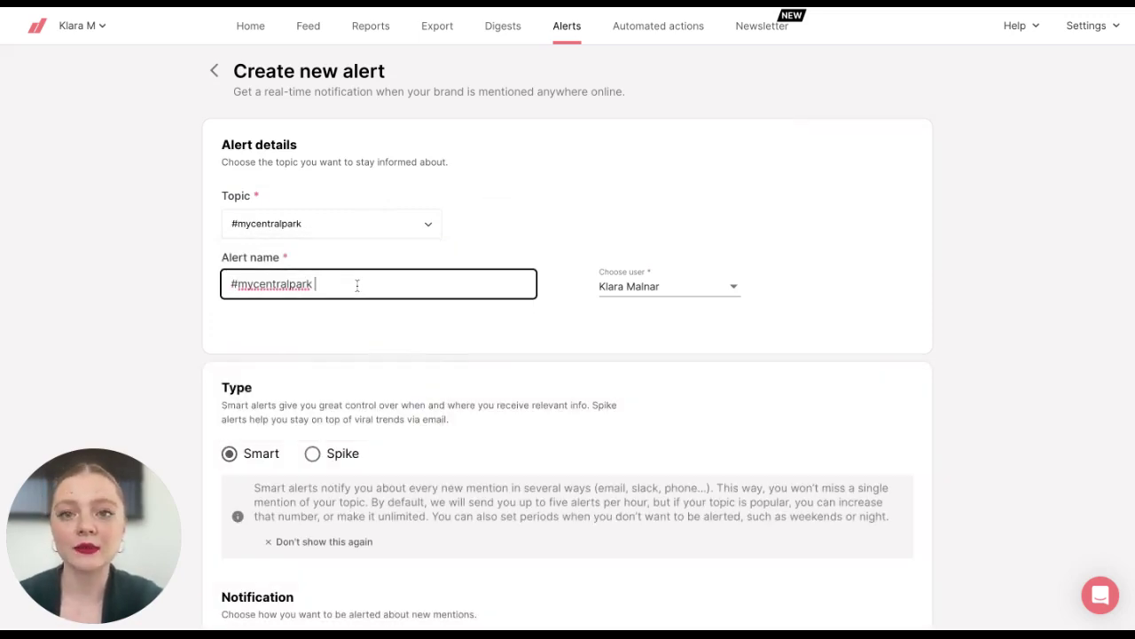
pyautogui.write('spike ')
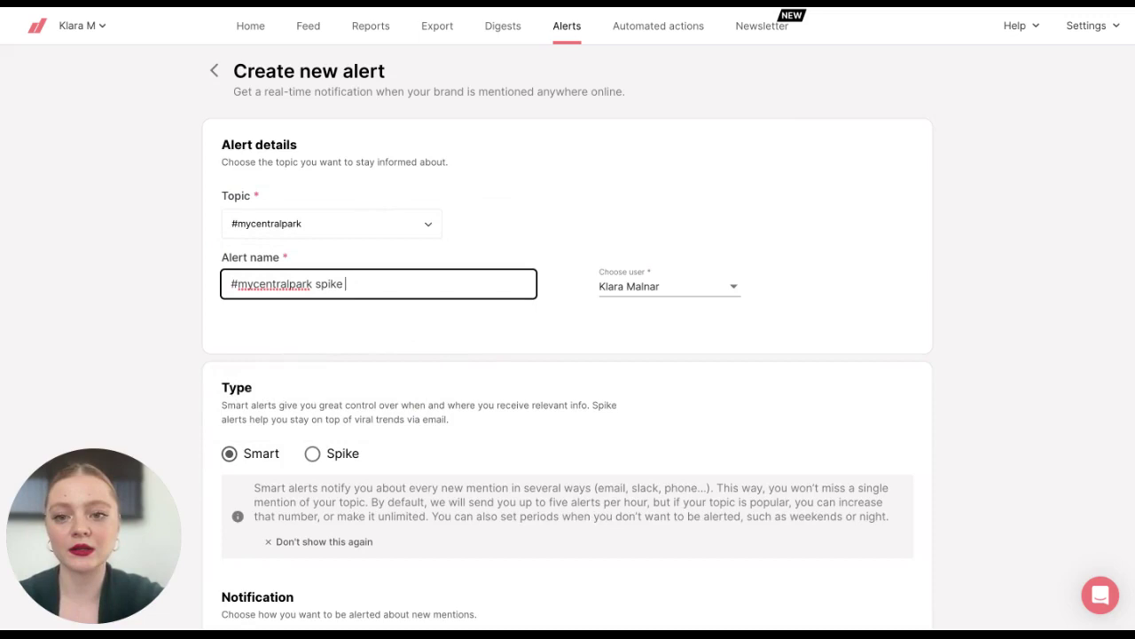
pyautogui.write('alert')
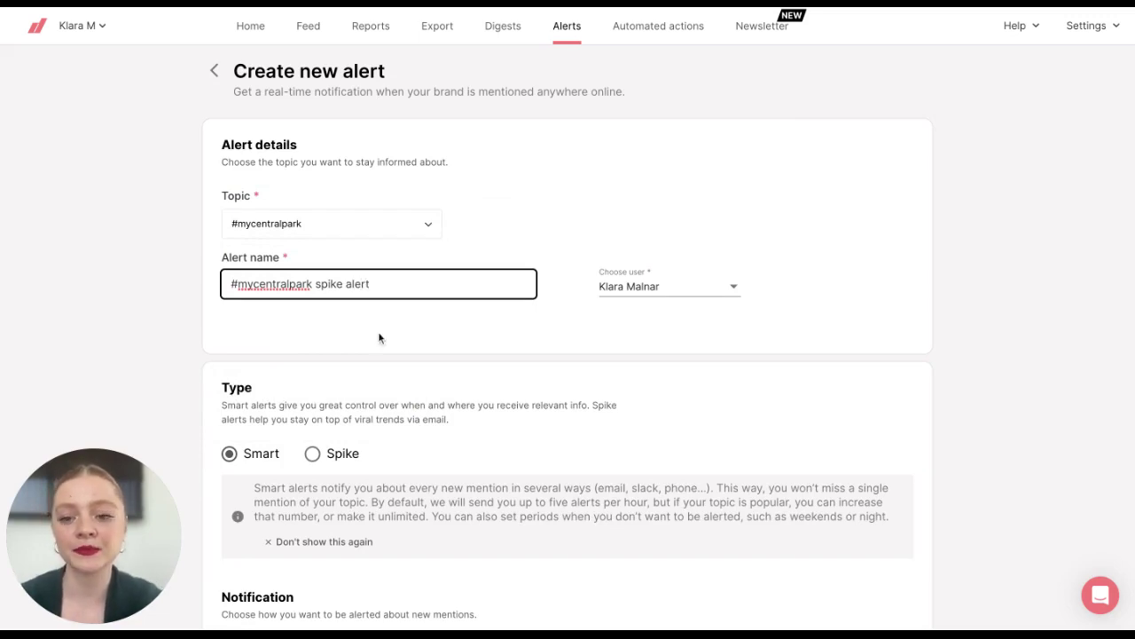
# Set the alert type to Spike and create the alert with the default email notification and Daily amount trigger.
pyautogui.scroll(-1, 389, 417)
pyautogui.scroll(-2, 390, 417)
pyautogui.click(330, 288)
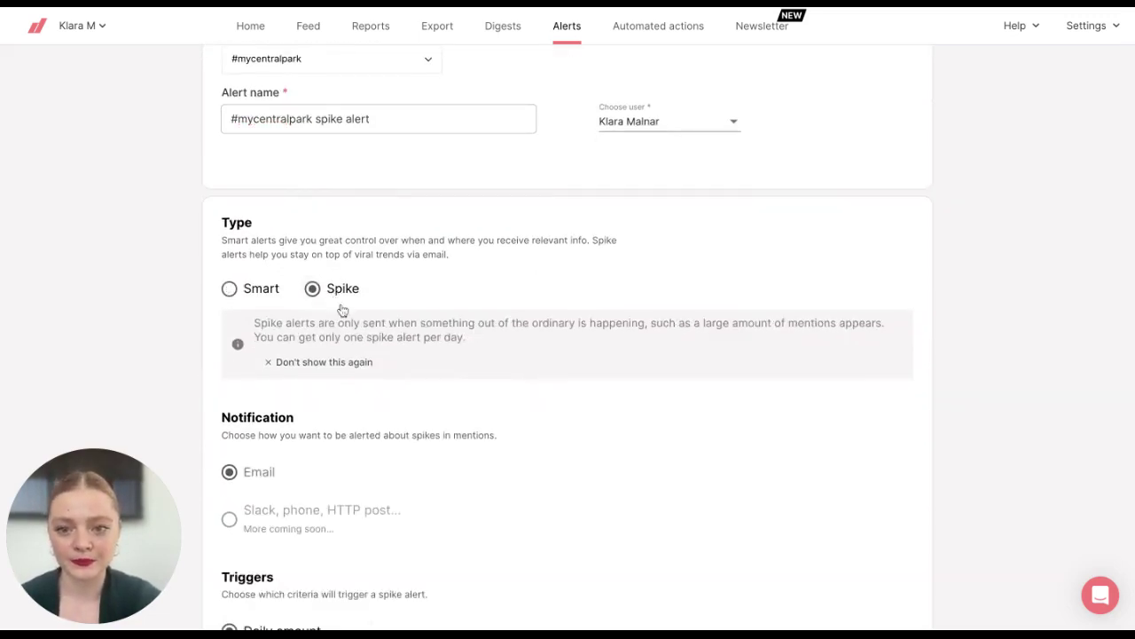
pyautogui.scroll(-3, 382, 380)
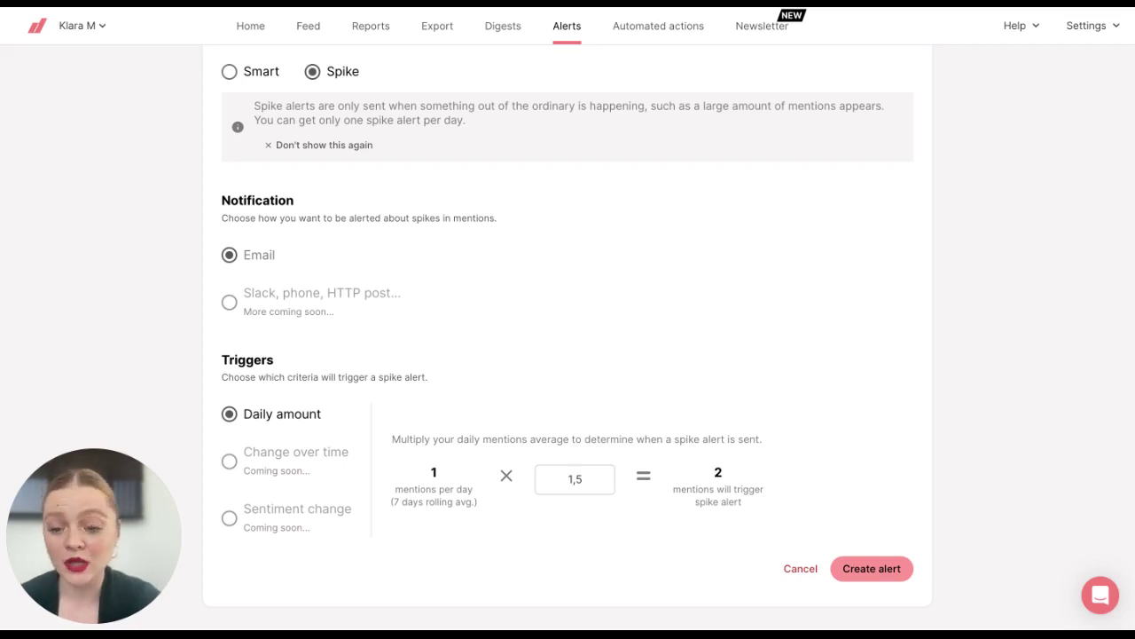
pyautogui.scroll(-1, 357, 361)
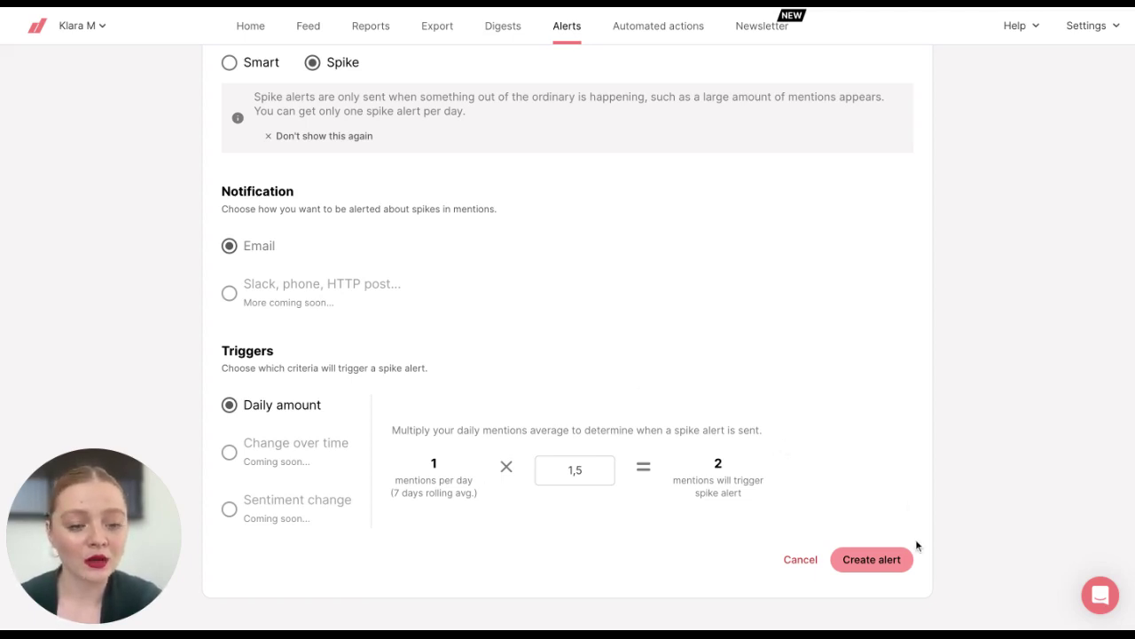
pyautogui.click(874, 559)
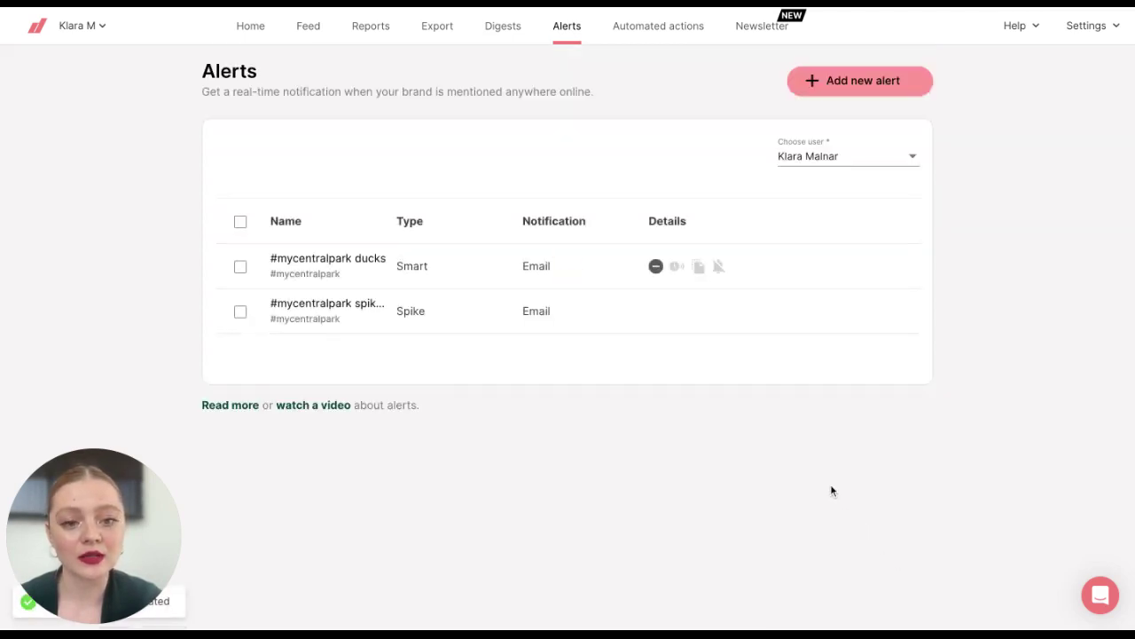